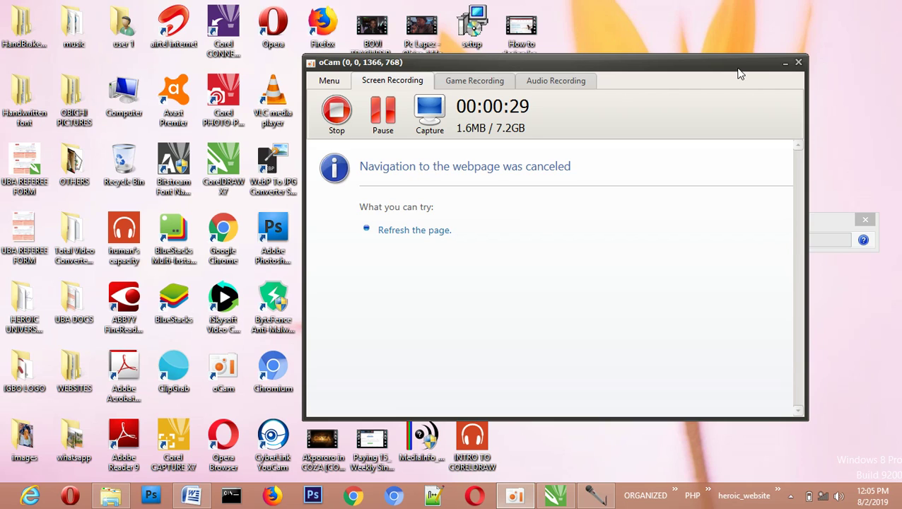
Minimize the oCam recording window so the desktop shows while recording continues
{"action": "left_click", "coordinate": [784, 63]}
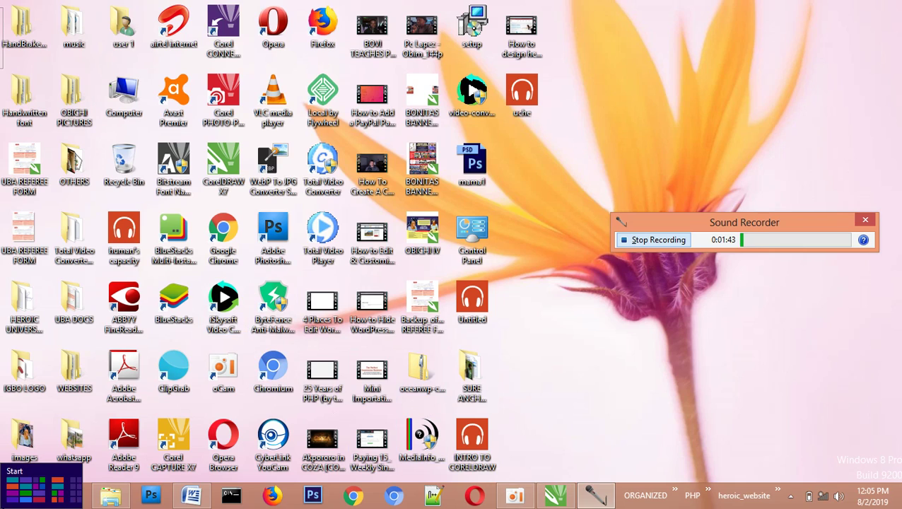
Open the Windows 8 Start screen and scroll to the Microsoft Office 2007 tiles
{"action": "left_click", "coordinate": [5, 504]}
{"action": "scroll", "coordinate": [552, 293], "scroll_direction": "down", "scroll_amount": 5}
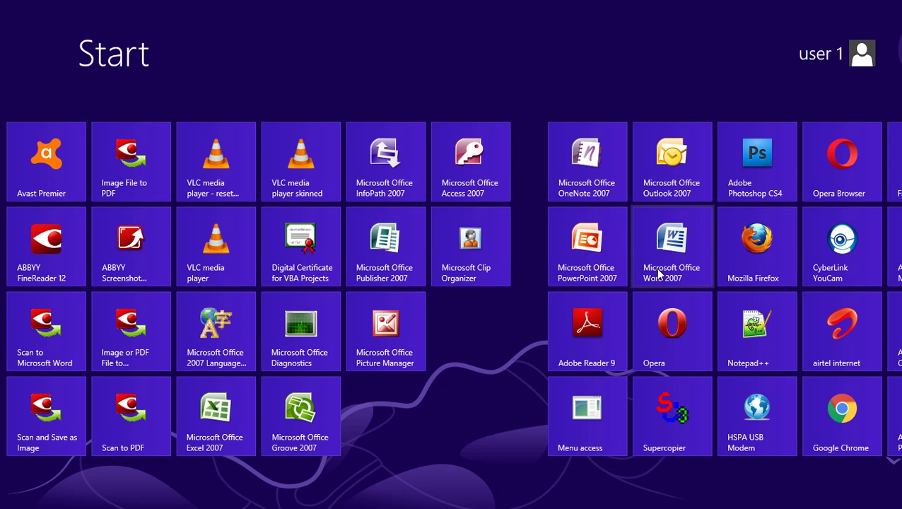
Launch Microsoft Office PowerPoint 2007 to get a blank Presentation1
{"action": "left_click", "coordinate": [580, 243]}
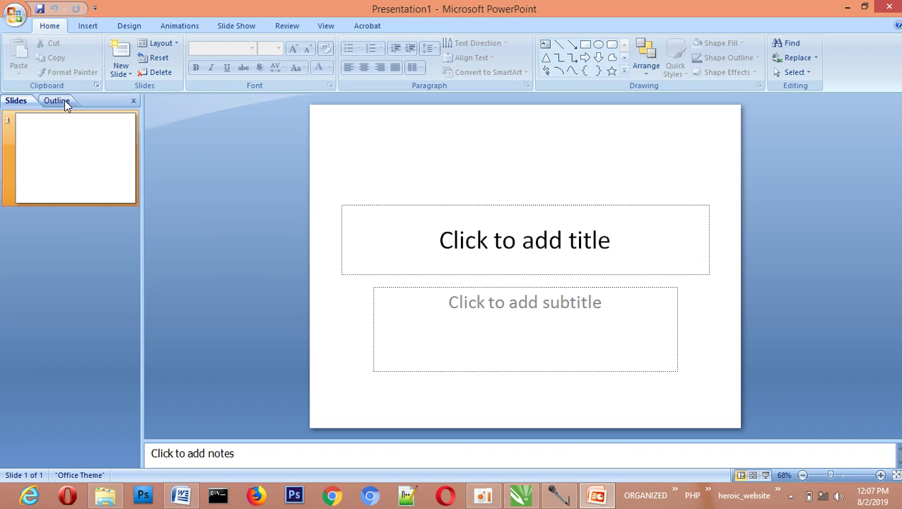
Add four new Title and Content slides so the presentation has five
{"action": "left_click", "coordinate": [117, 56]}
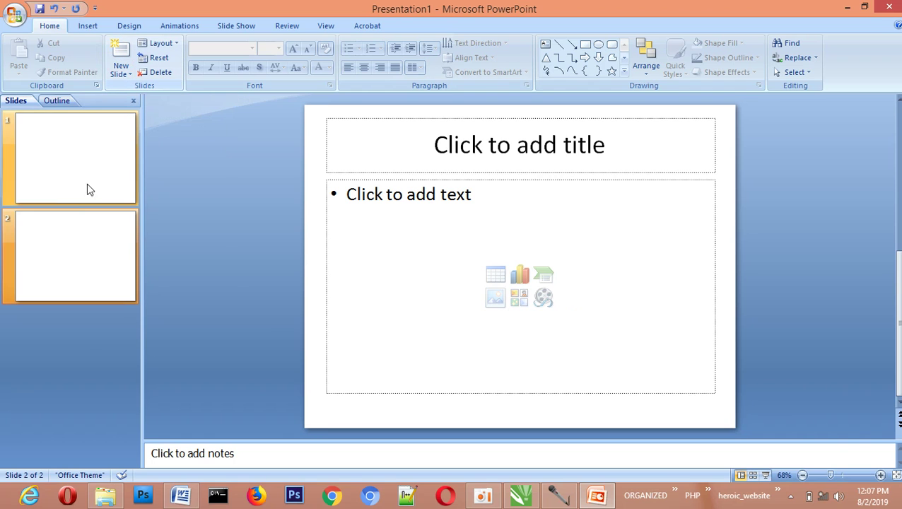
{"action": "left_click", "coordinate": [118, 56]}
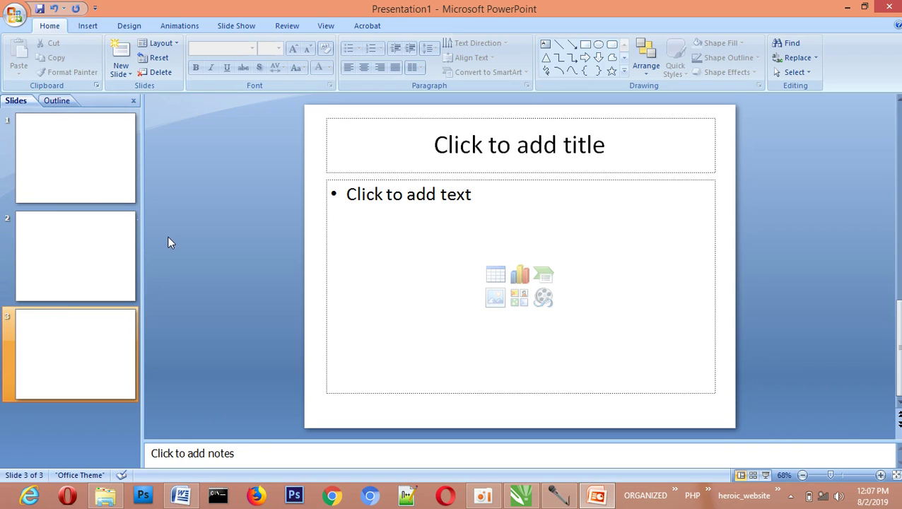
{"action": "key", "text": "ctrl+m"}
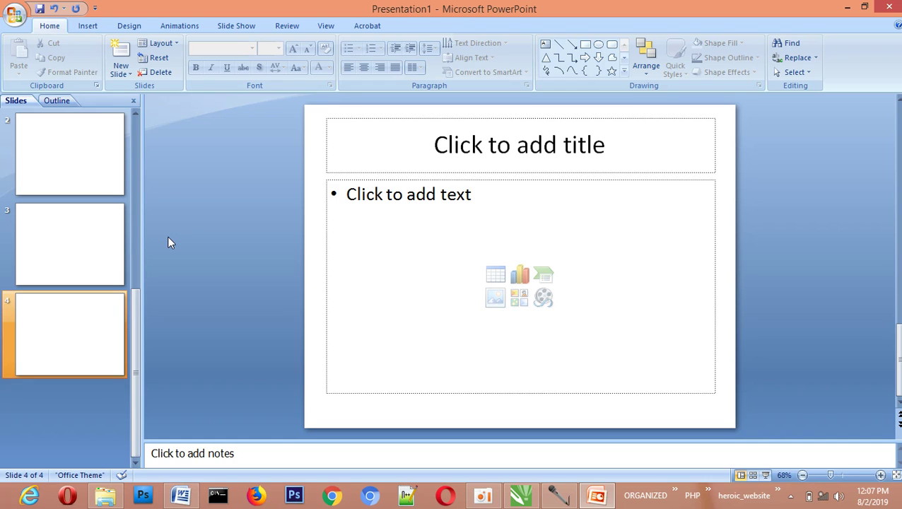
{"action": "left_click", "coordinate": [121, 62]}
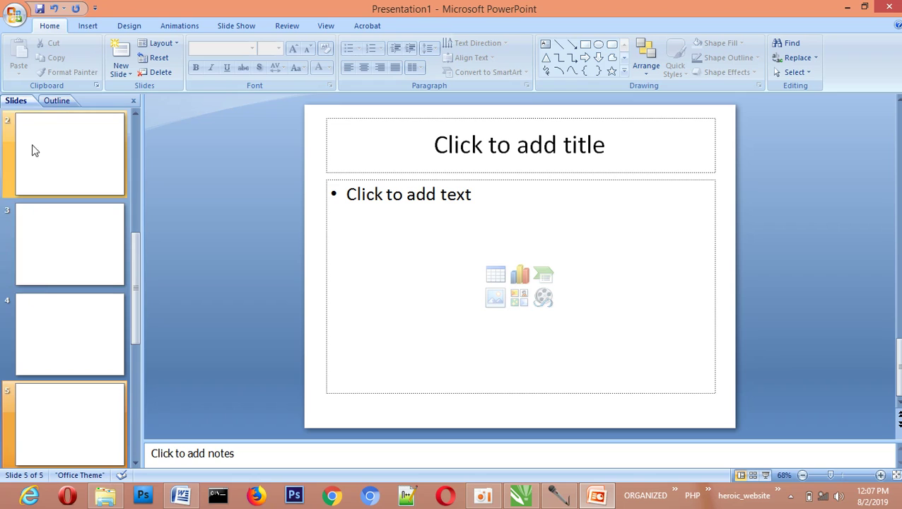
Browse the slide thumbnails and return to the title slide
{"action": "scroll", "coordinate": [50, 456], "scroll_direction": "up", "scroll_amount": 2}
{"action": "left_click", "coordinate": [60, 177]}
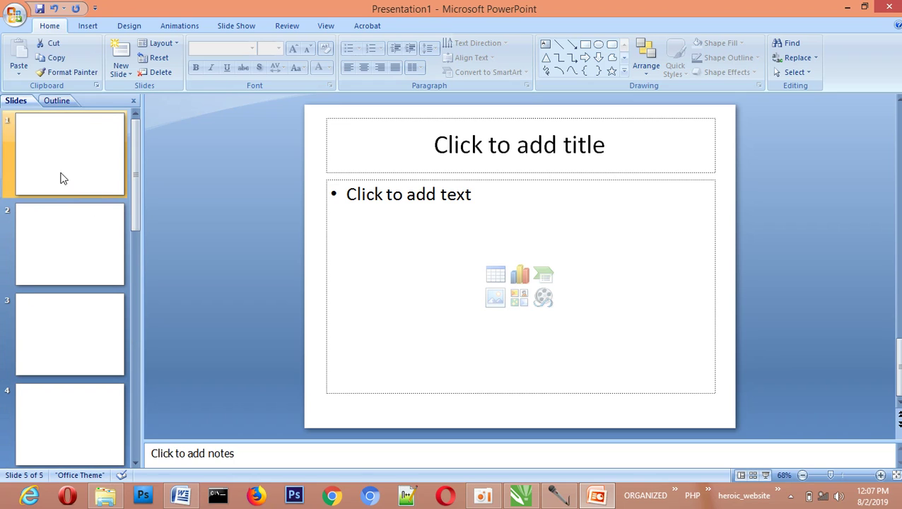
{"action": "left_click", "coordinate": [50, 263]}
{"action": "scroll", "coordinate": [51, 262], "scroll_direction": "down", "scroll_amount": 2}
{"action": "scroll", "coordinate": [50, 418], "scroll_direction": "up", "scroll_amount": 2}
{"action": "left_click", "coordinate": [65, 144]}
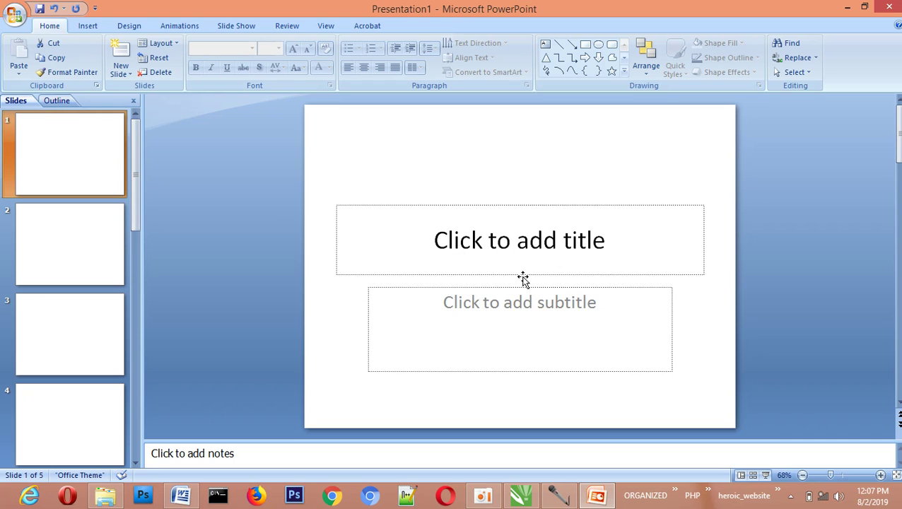
Copy the Microsoft Office heading from the MS WORD 2007 HANDOUT document, then return to PowerPoint
{"action": "left_click", "coordinate": [535, 242]}
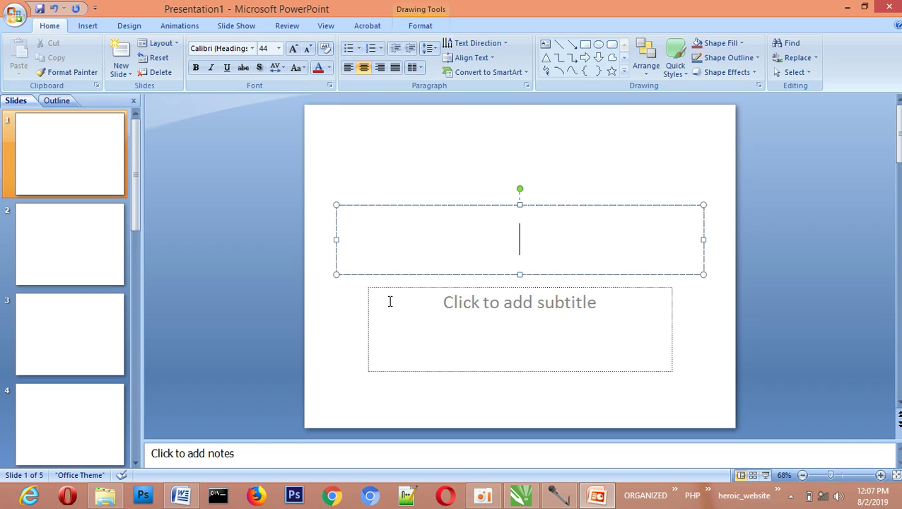
{"action": "left_click", "coordinate": [181, 496]}
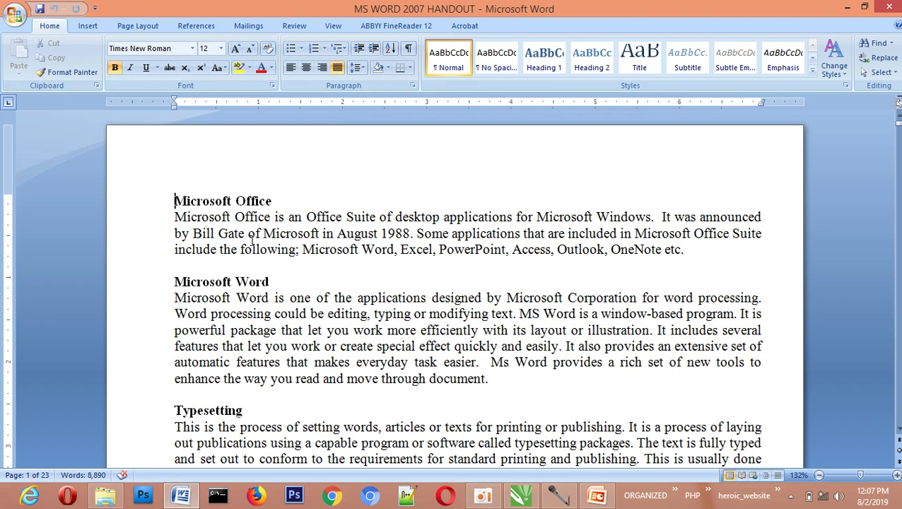
{"action": "triple_click", "coordinate": [281, 198]}
{"action": "right_click", "coordinate": [210, 200]}
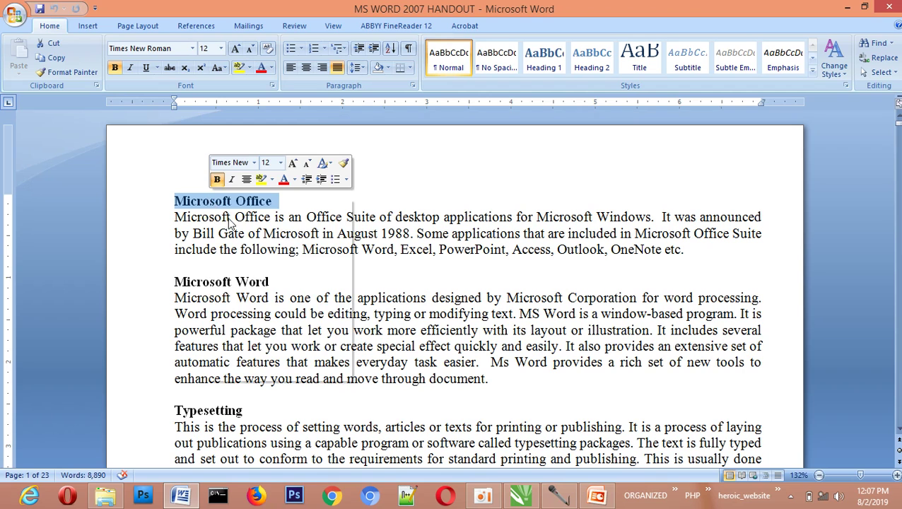
{"action": "left_click", "coordinate": [240, 222]}
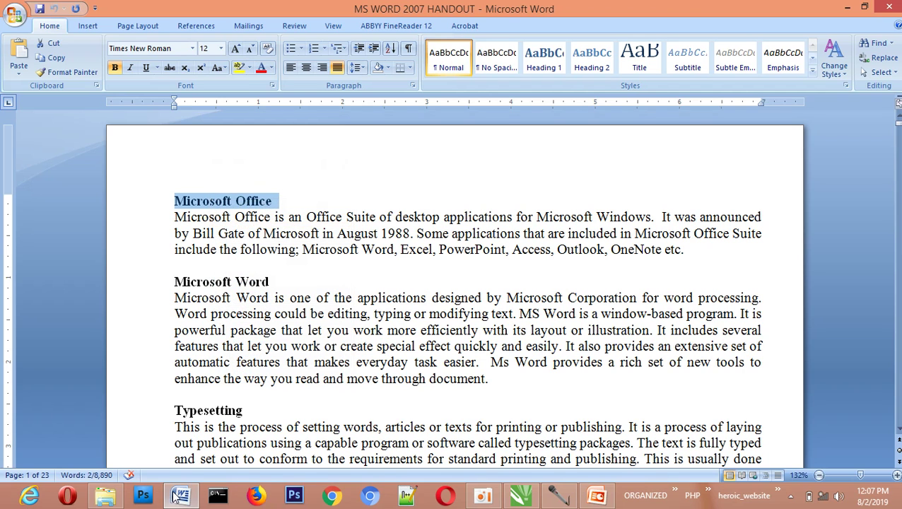
{"action": "left_click", "coordinate": [594, 497]}
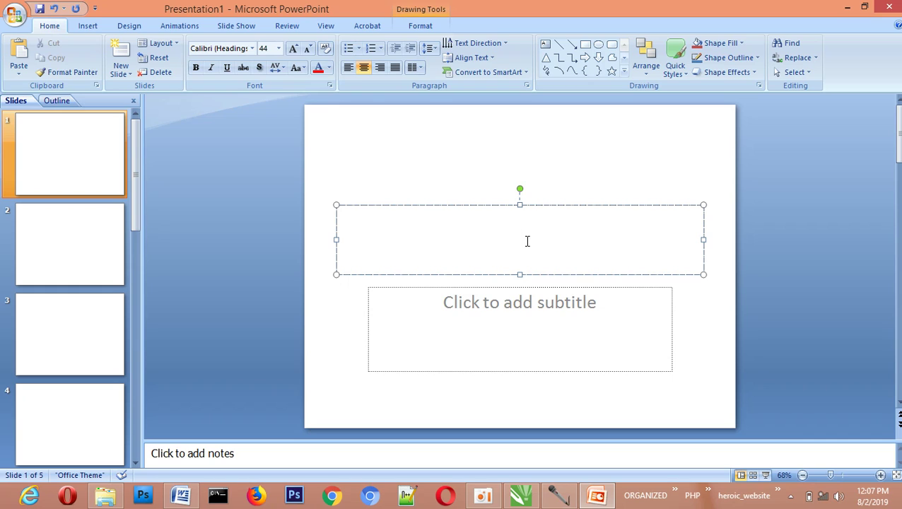
Enter 'MICROSOFT WORD' as the slide title and make it bold
{"action": "type", "text": "m"}
{"action": "key", "text": "BackSpace"}
{"action": "type", "text": "MICROSOFT W"}
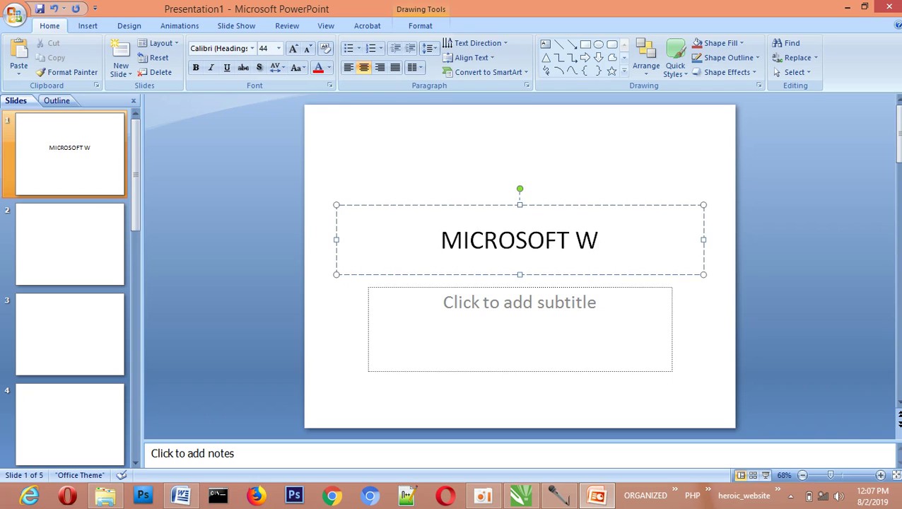
{"action": "type", "text": "ORD"}
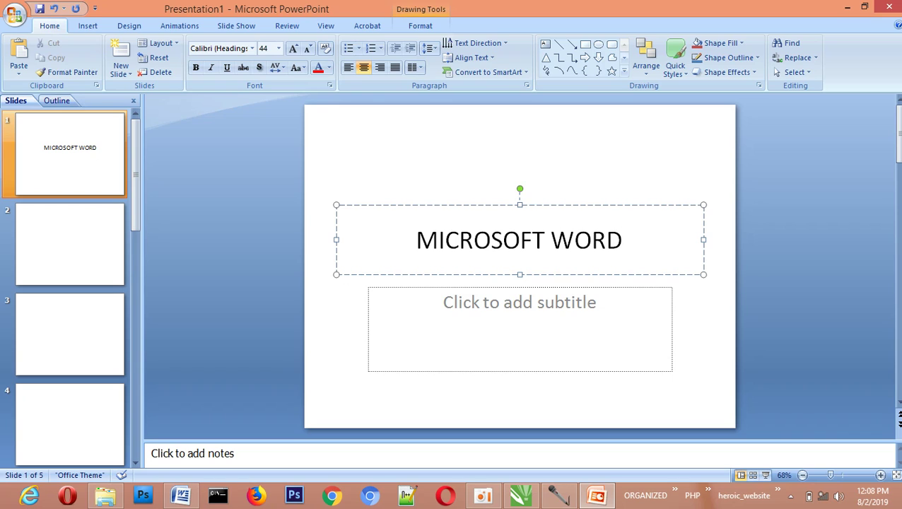
{"action": "left_click_drag", "start_coordinate": [415, 239], "coordinate": [693, 240]}
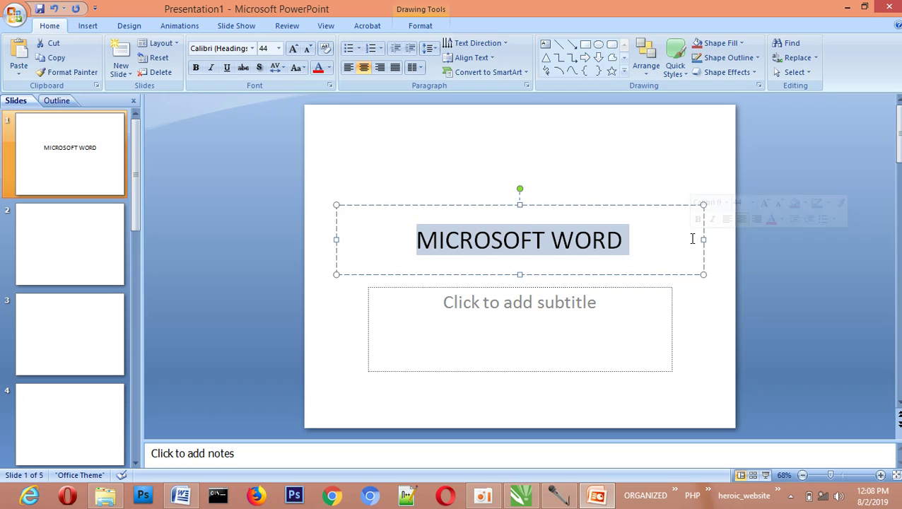
{"action": "left_click", "coordinate": [198, 68]}
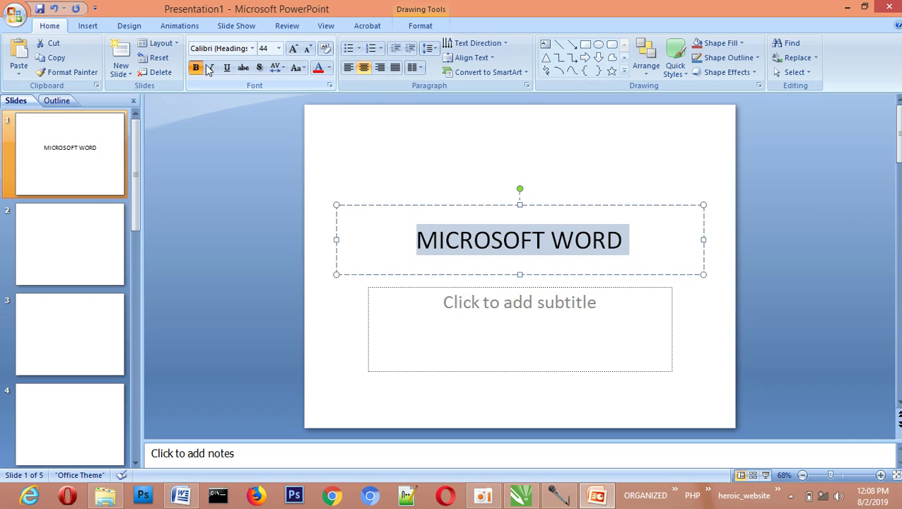
Type 'Full Tutorial' as the title slide's subtitle
{"action": "left_click", "coordinate": [494, 304]}
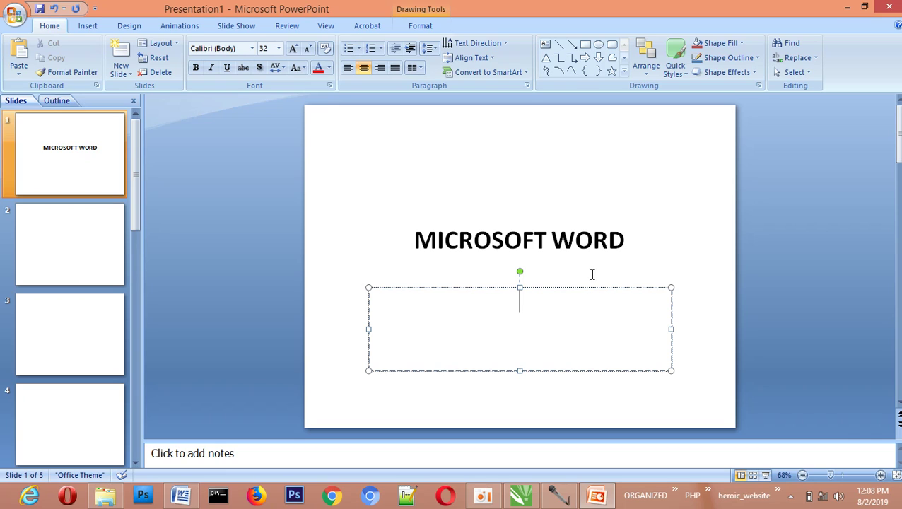
{"action": "type", "text": "Full T"}
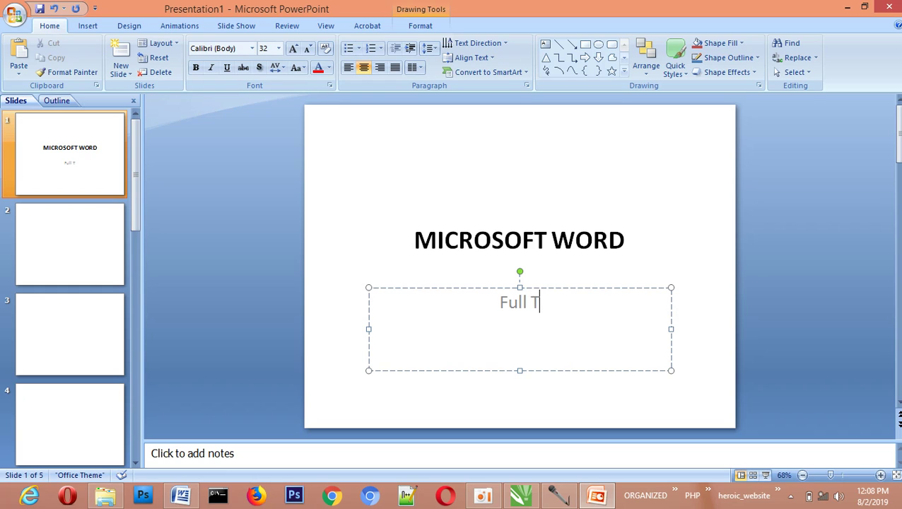
{"action": "type", "text": "utorial or"}
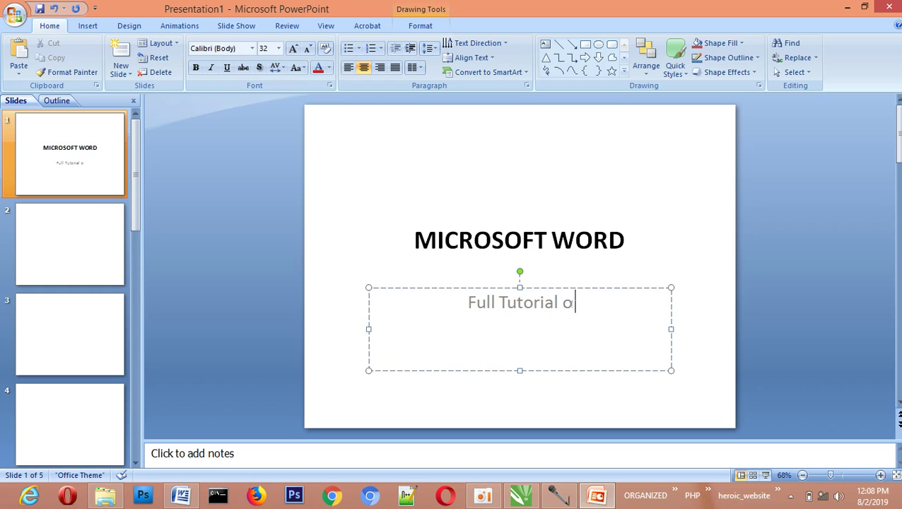
{"action": "key", "text": "BackSpace"}
{"action": "key", "text": "BackSpace"}
{"action": "key", "text": "BackSpace"}
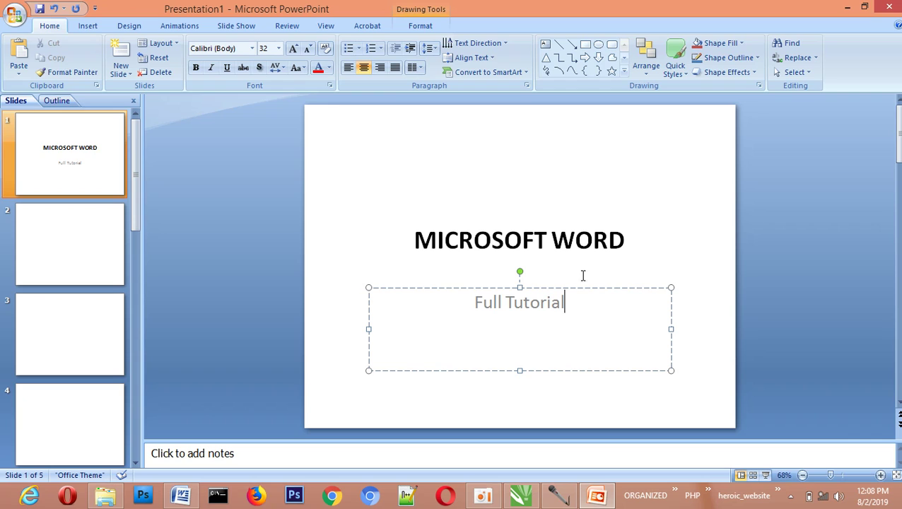